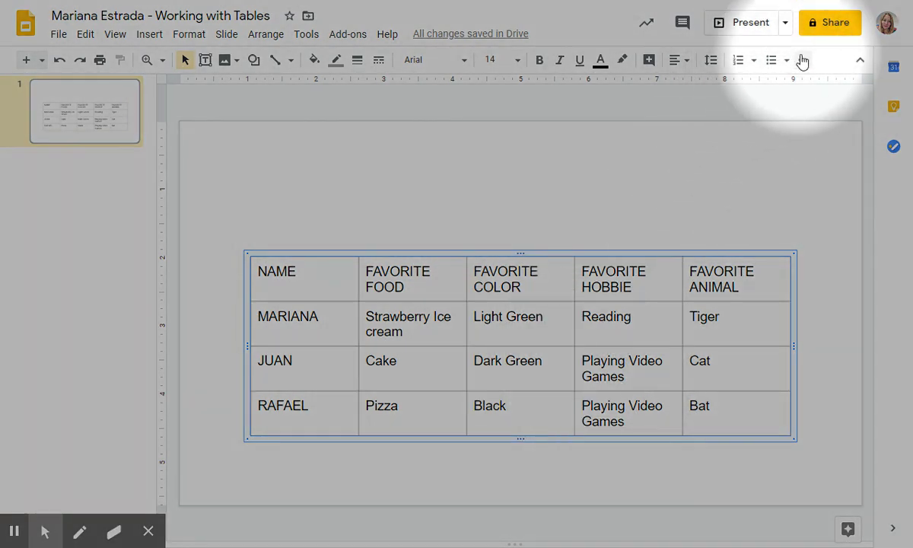
Reveal the table's extra toolbar choices, including Format options and Animate.
left_click(802, 59)
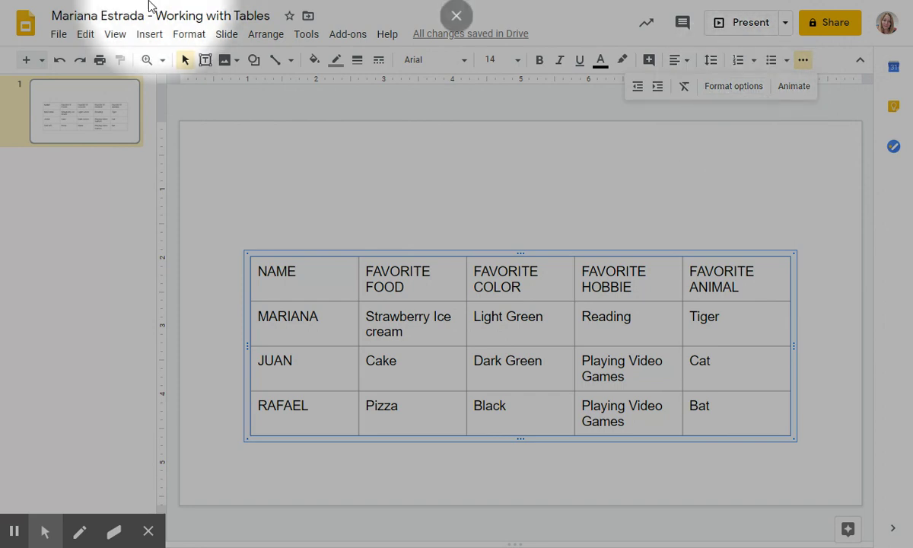
Open Format options to show the table's size, rotation and position from Center.
left_click(197, 36)
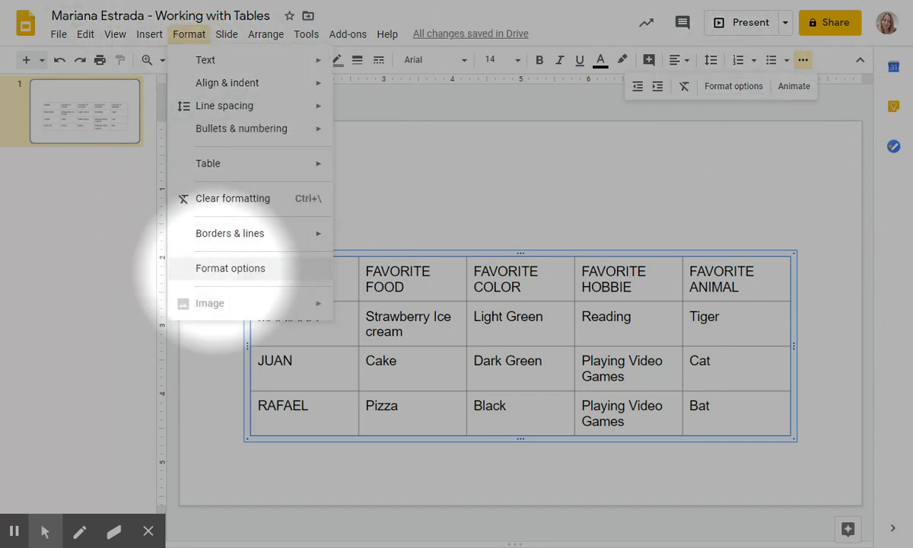
left_click(215, 272)
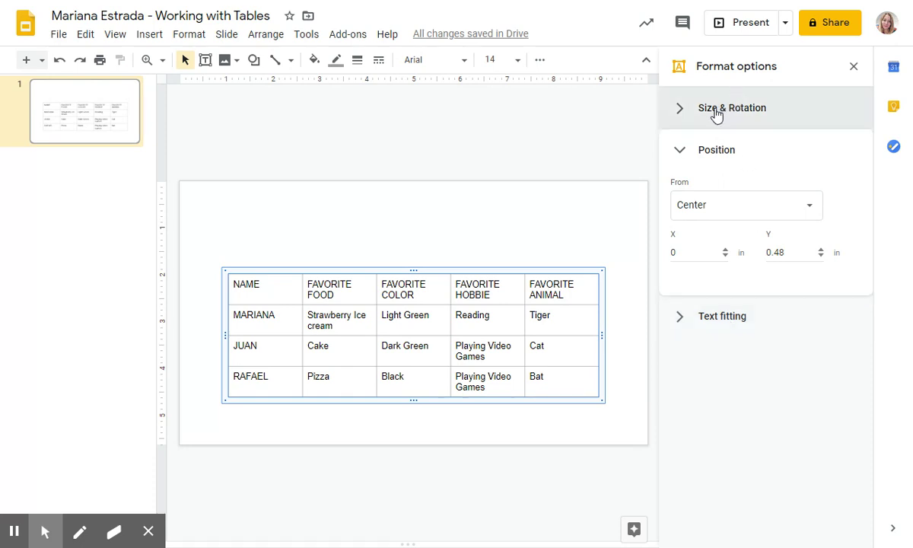
left_click(683, 111)
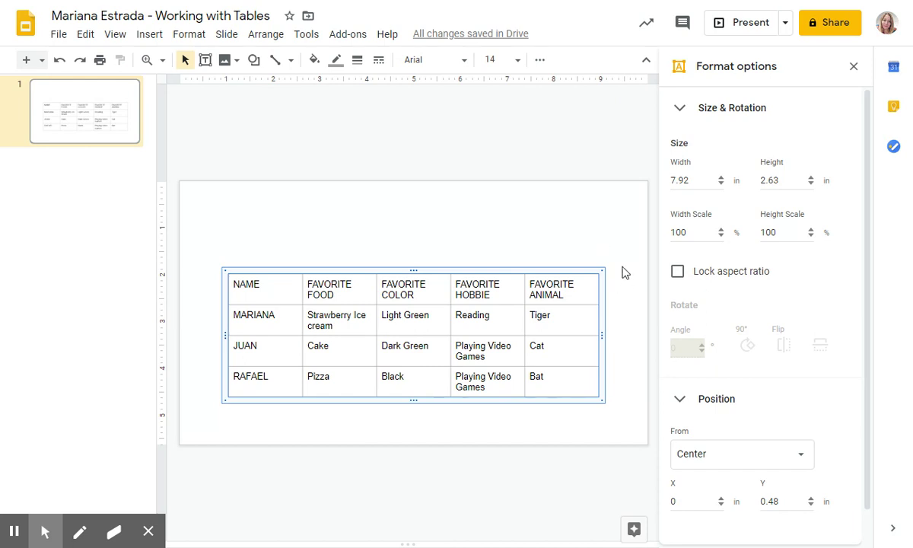
Enlarge the table to 9.02 in wide by 3.33 in tall, then collapse Size & Rotation.
left_click(721, 177)
left_click(721, 177)
left_click(721, 177)
left_click(721, 178)
left_click(721, 177)
left_click(721, 177)
left_click(720, 177)
left_click(721, 177)
left_click(721, 177)
left_click(721, 178)
left_click(721, 177)
left_click(811, 177)
left_click(811, 177)
left_click(810, 177)
left_click(810, 177)
left_click(811, 177)
left_click(811, 177)
left_click(811, 177)
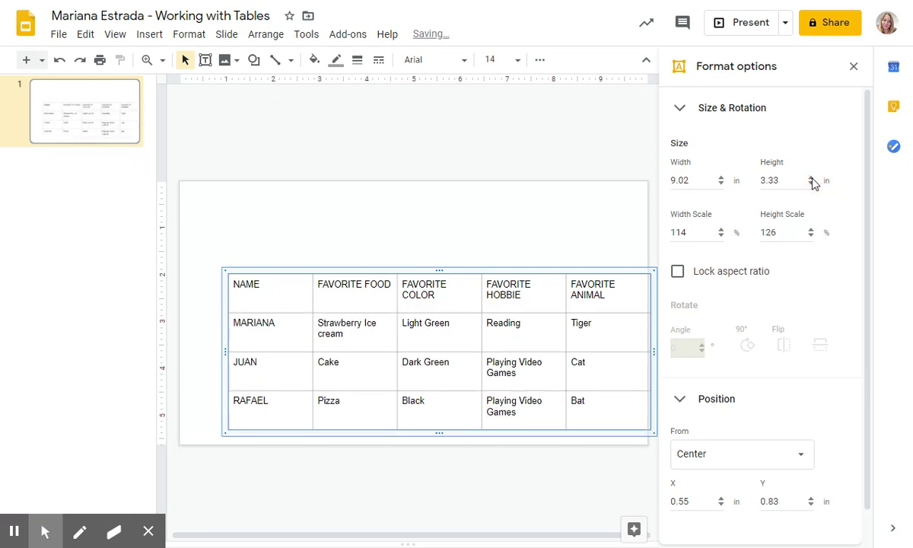
left_click(679, 110)
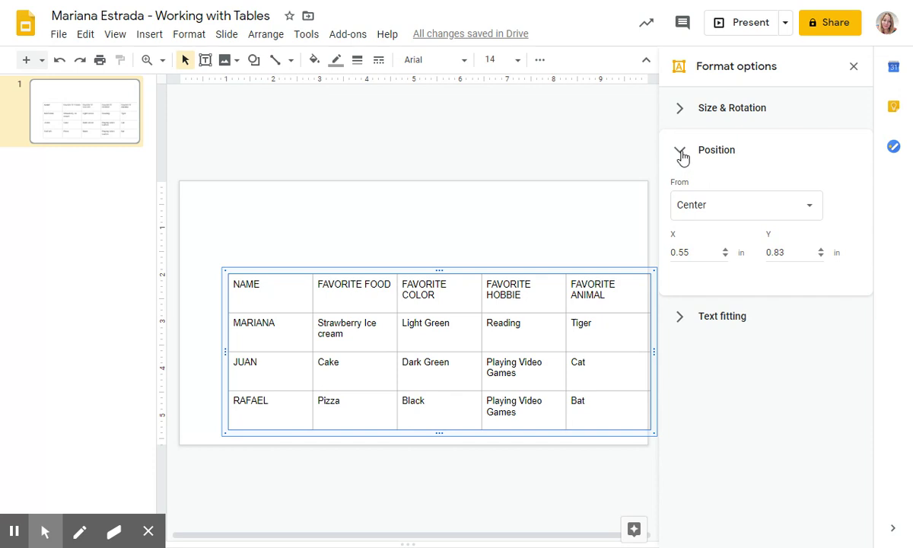
Position the table from Center at X 0 and Y 0, then close the panel.
left_click(730, 207)
left_click(726, 235)
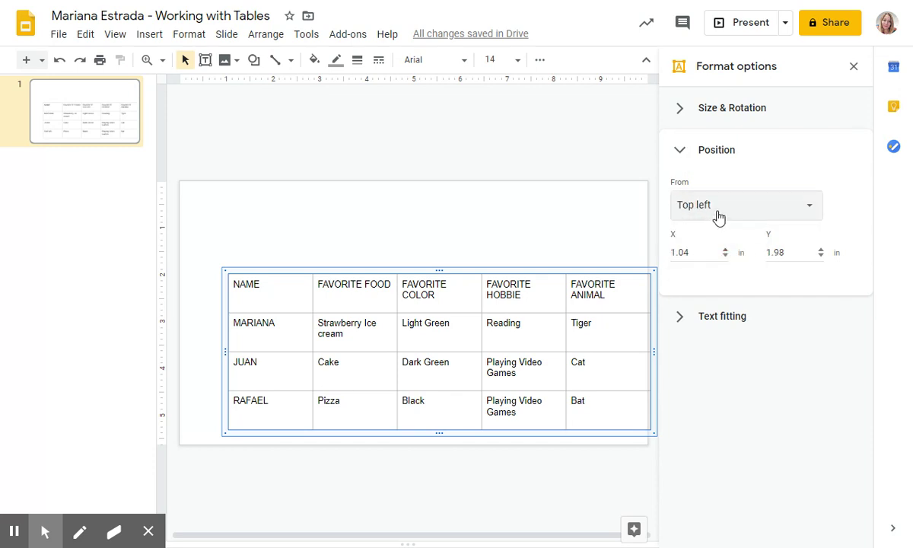
left_click(717, 214)
left_click(701, 261)
left_click(692, 252)
left_click_drag(692, 252, 652, 255)
type("0")
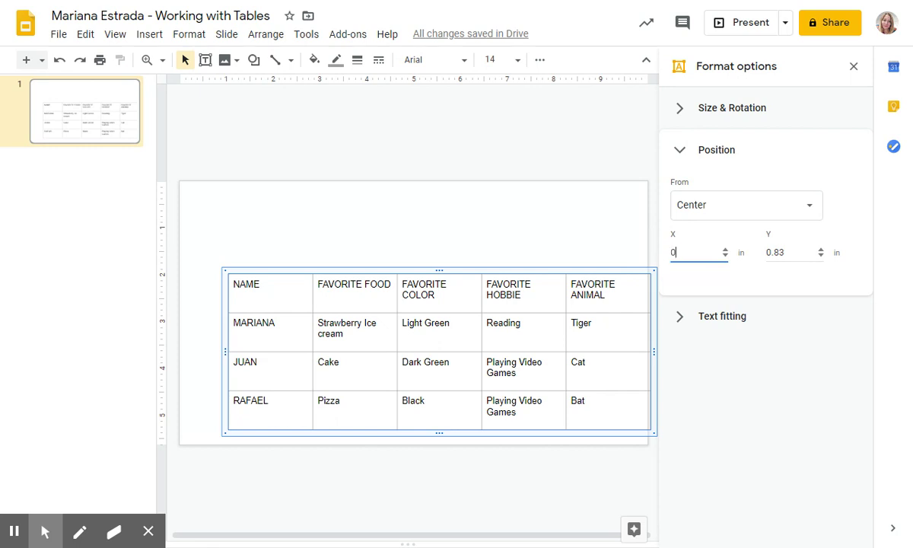
key("Tab")
type("0")
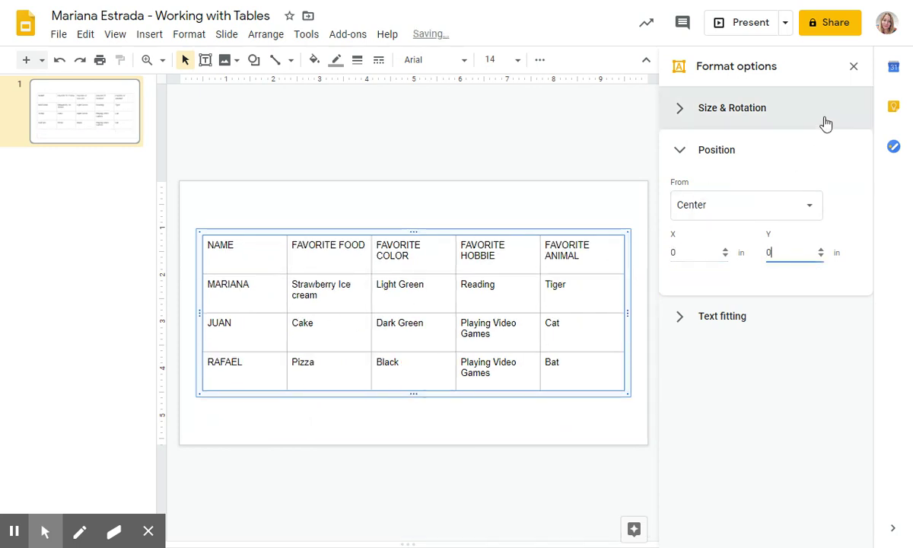
left_click(856, 70)
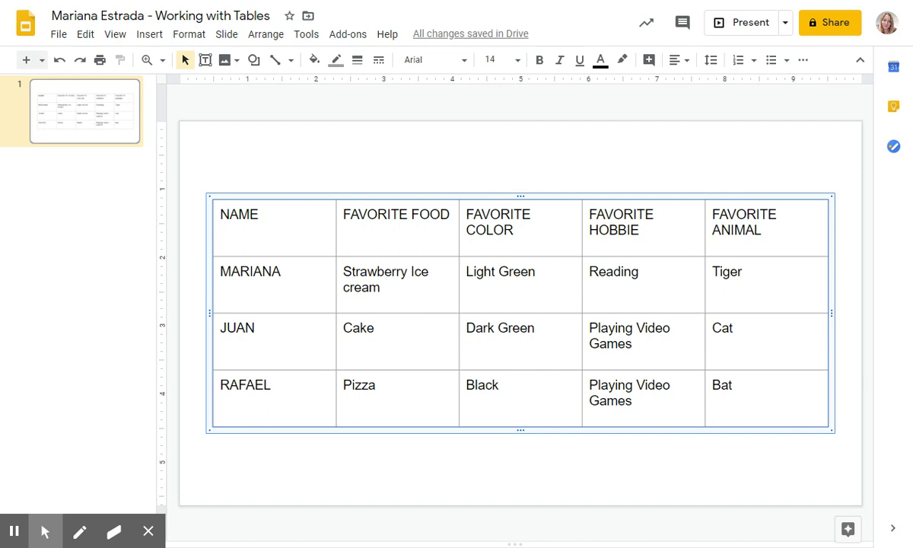
Fill the header row cells with dark purple (#673ab7).
left_click_drag(238, 216, 746, 240)
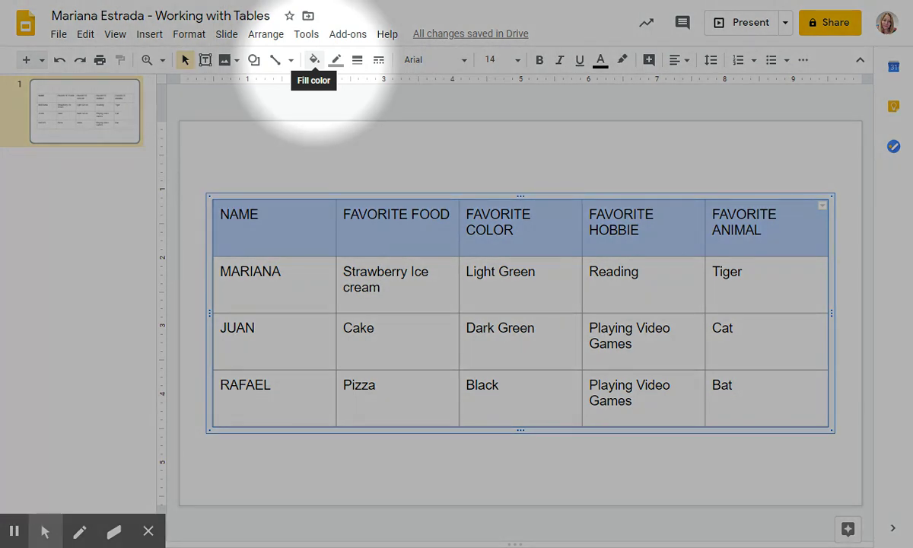
left_click(314, 59)
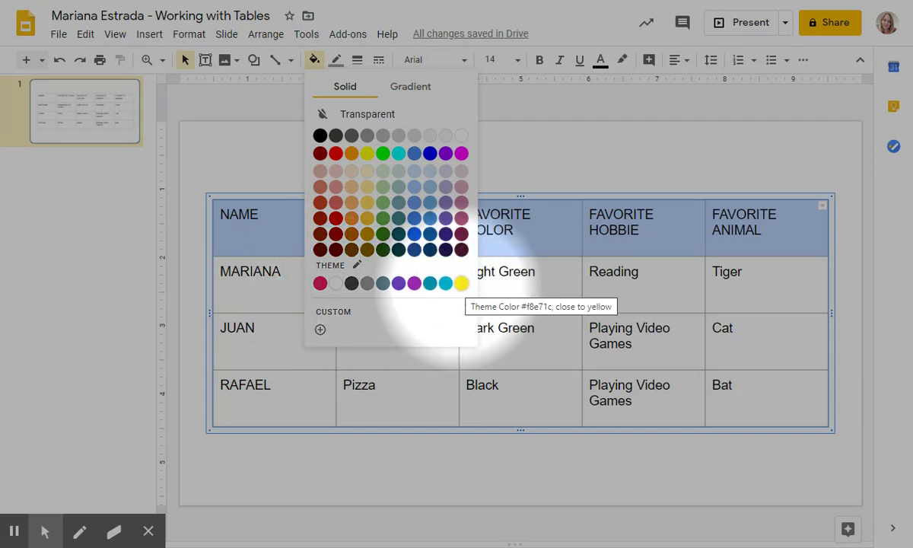
left_click(399, 284)
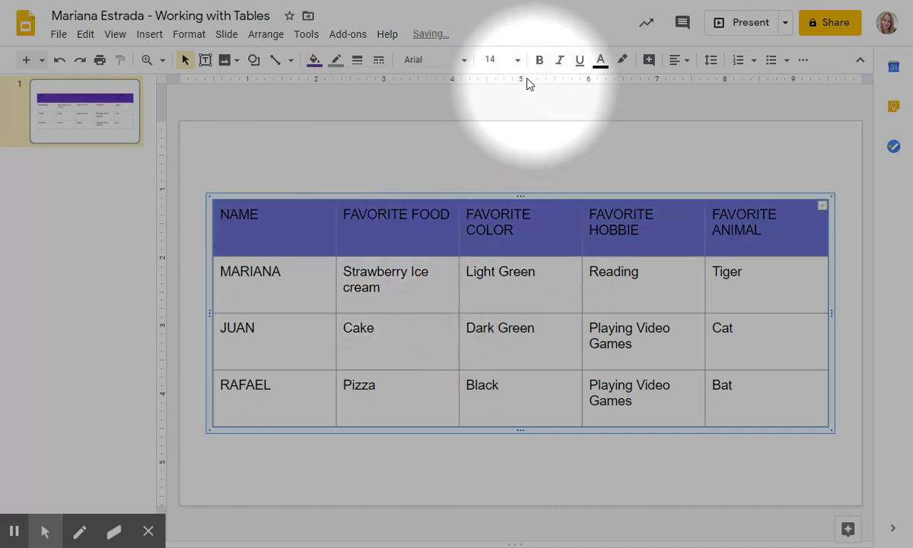
Set the header row text to white Comfortaa at size 18.
left_click(459, 67)
left_click(454, 146)
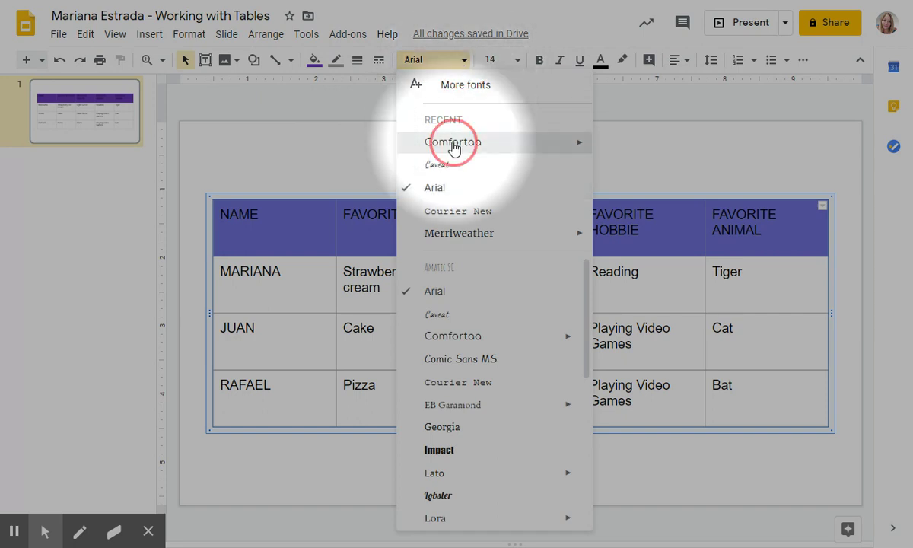
left_click(517, 61)
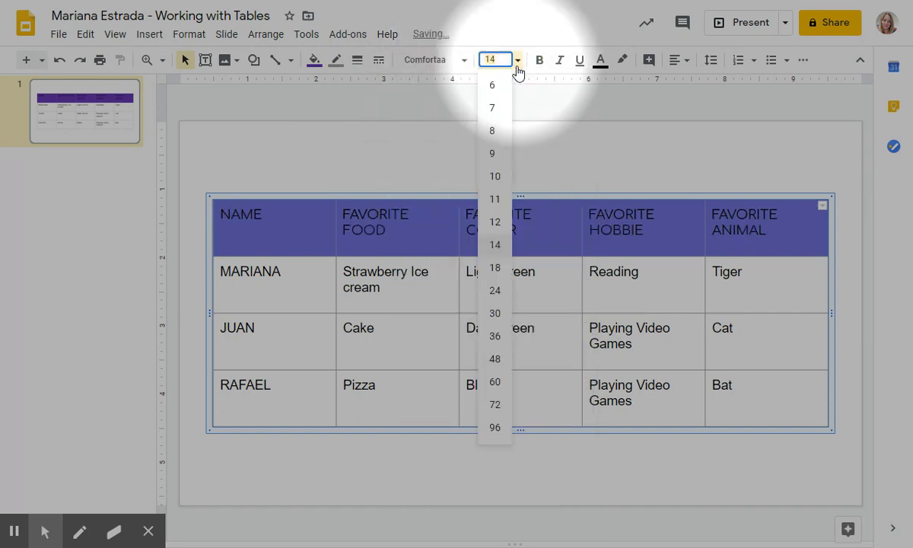
left_click(499, 266)
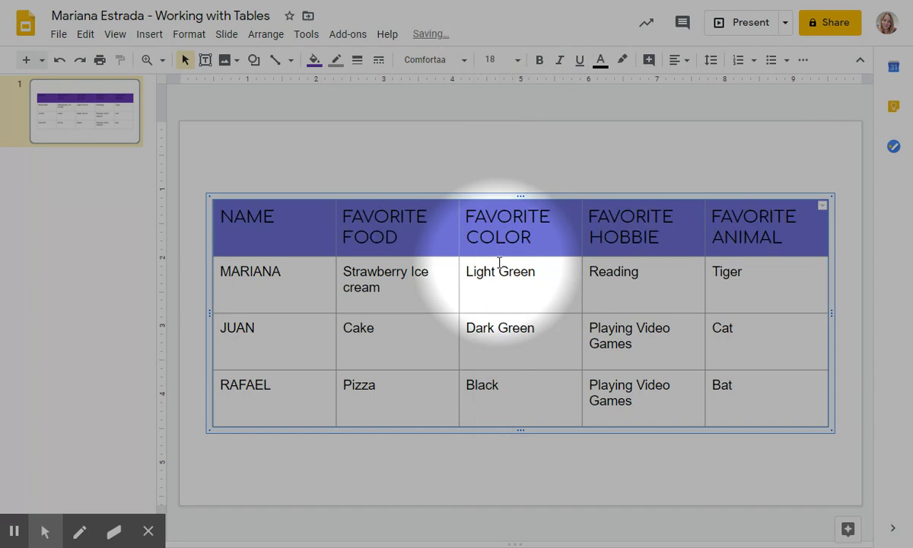
left_click(600, 61)
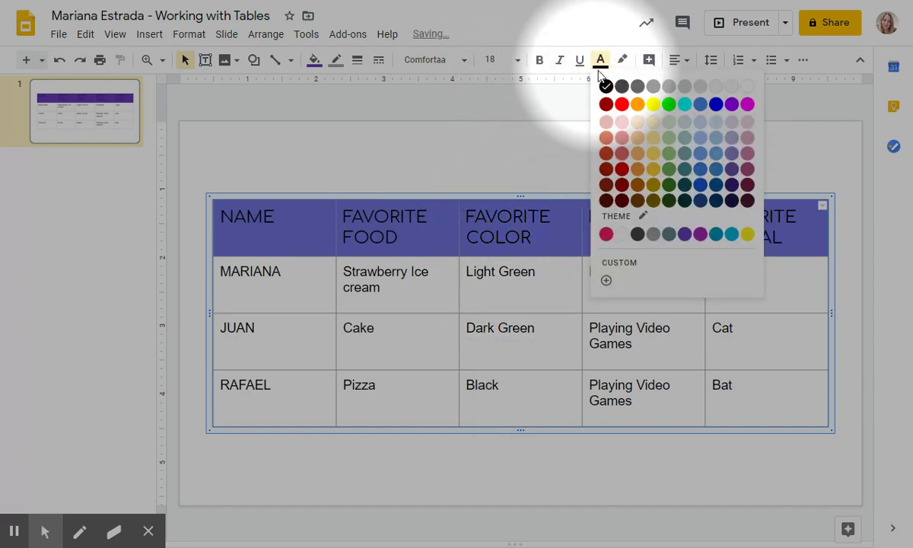
left_click(622, 234)
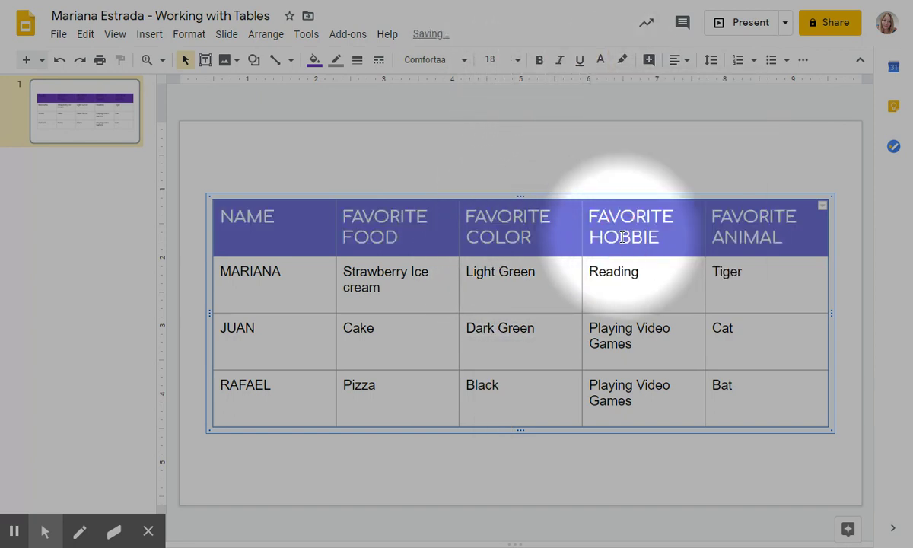
left_click(687, 66)
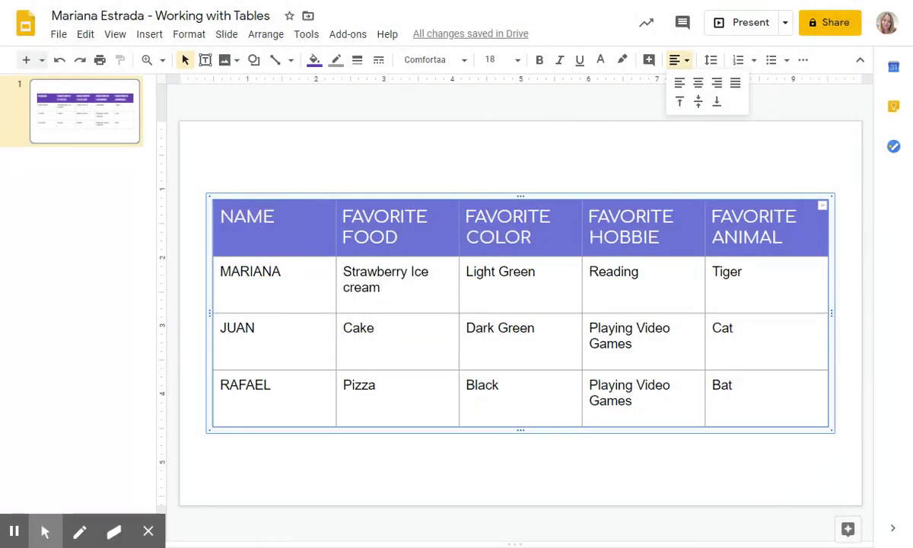
left_click(257, 226)
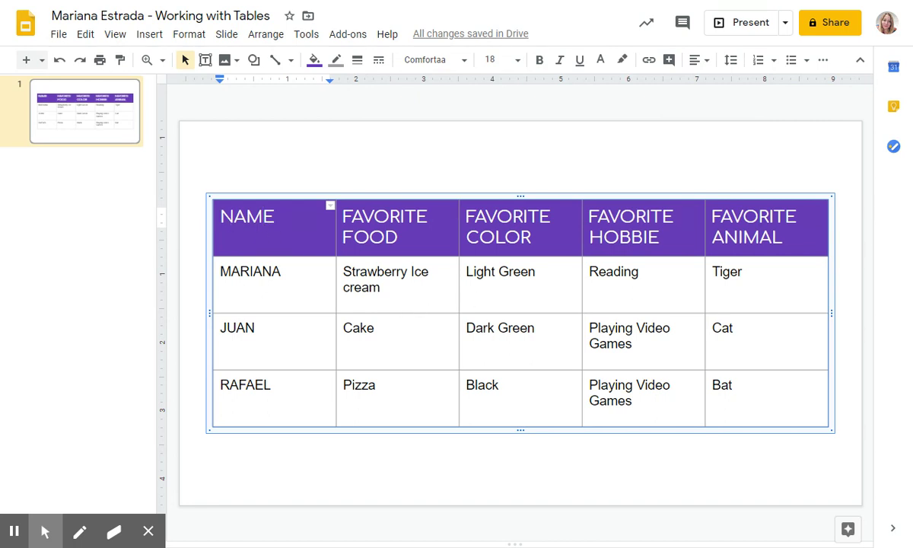
left_click(79, 530)
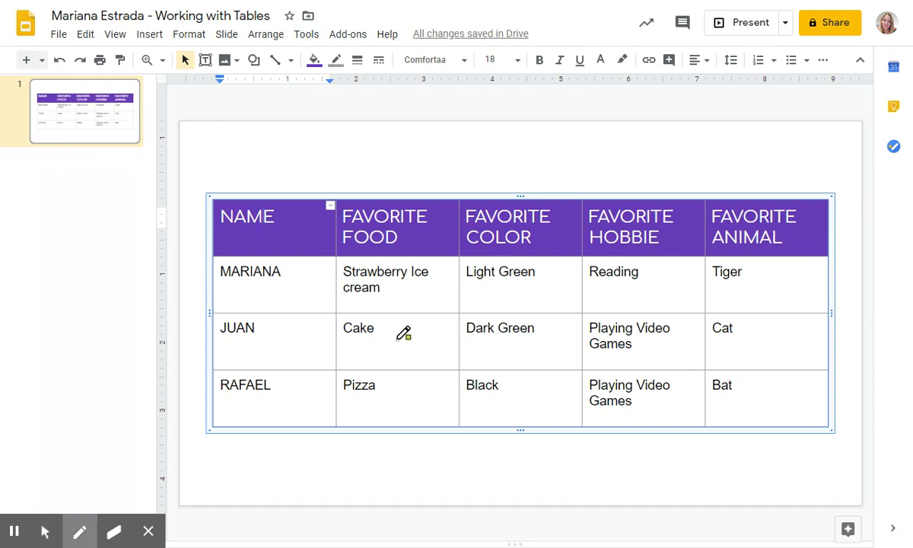
left_click_drag(391, 346, 412, 348)
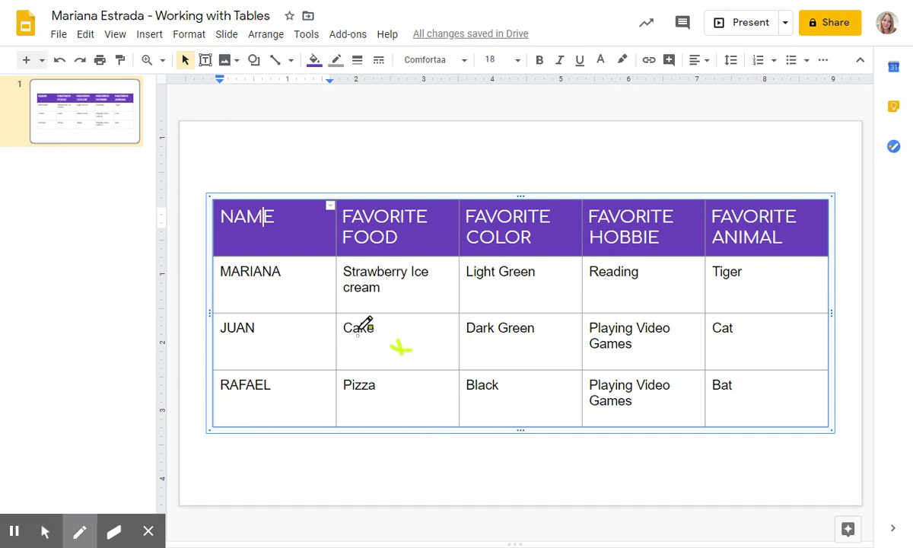
mouse_move(351, 323)
left_mouse_down()
mouse_move(365, 311)
mouse_move(374, 318)
left_mouse_up()
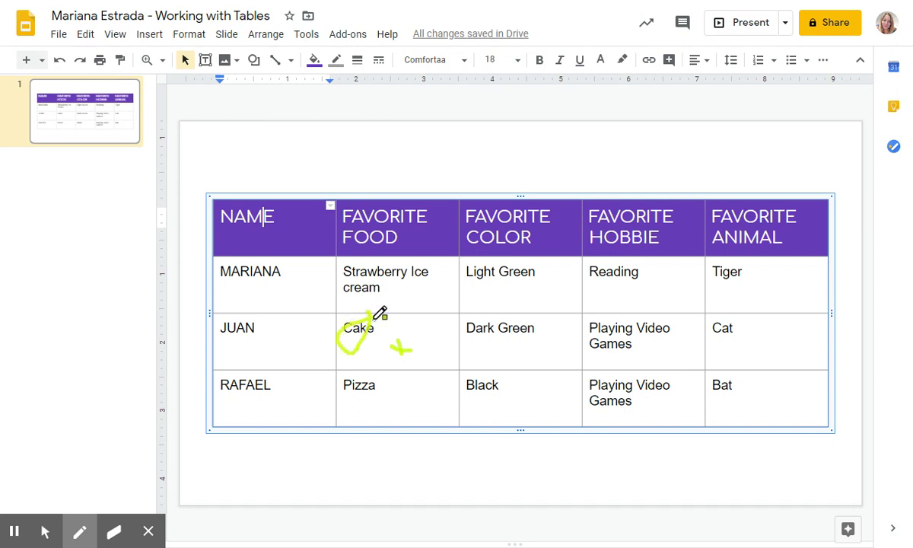
left_click(114, 531)
mouse_move(334, 289)
left_mouse_down()
mouse_move(342, 319)
mouse_move(415, 335)
left_mouse_up()
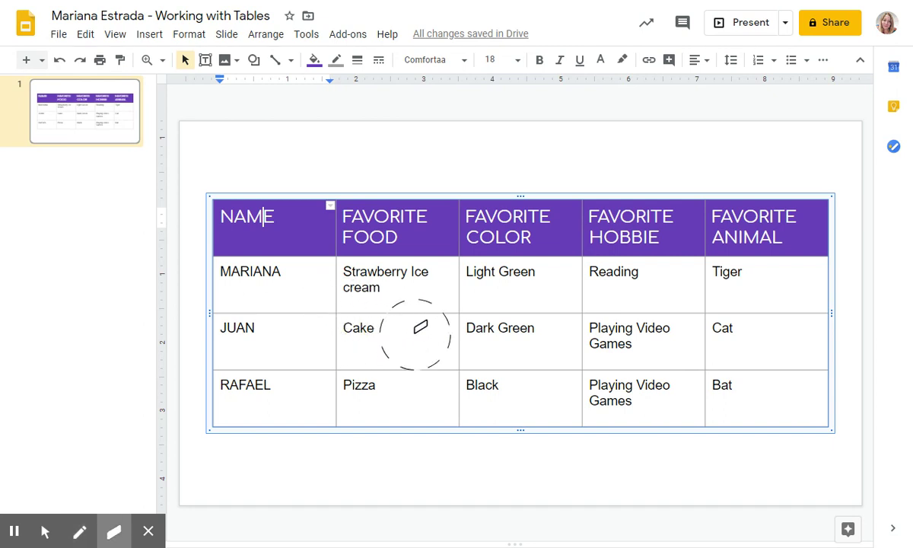
key("Escape")
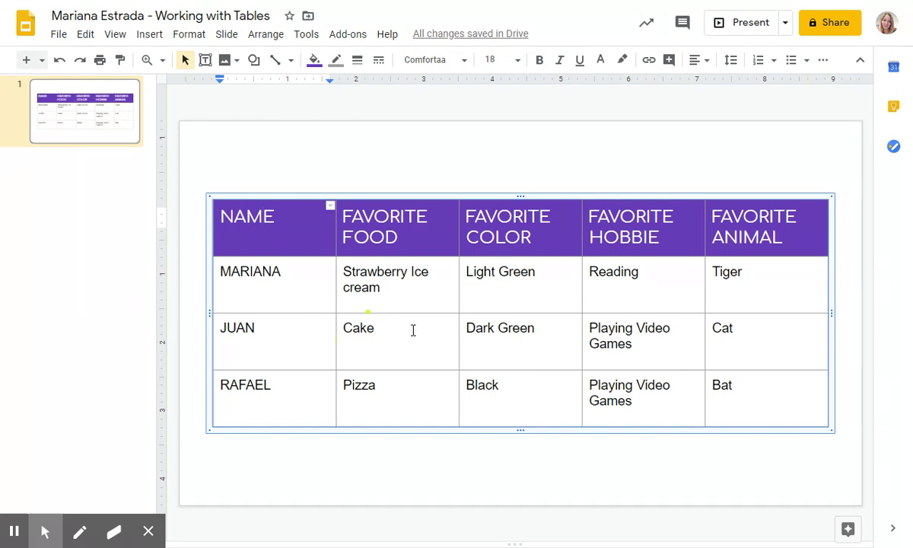
type("E")
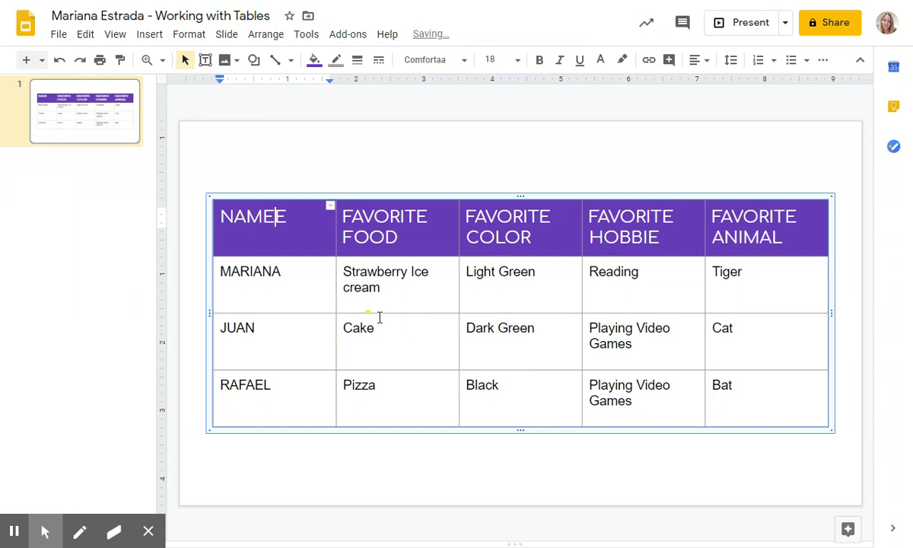
key("BackSpace")
key("alt+f")
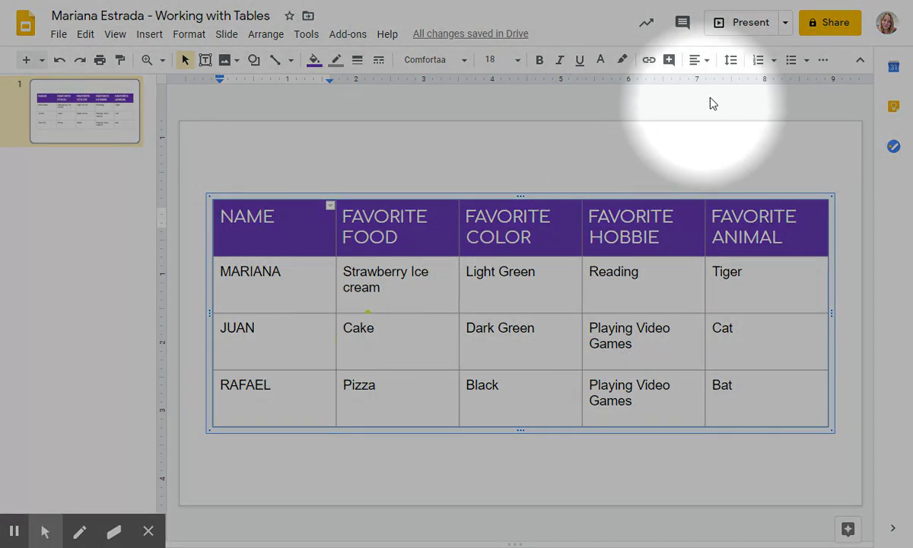
Align all table cell text to Center and Middle, then deselect the table.
left_click_drag(230, 225, 816, 387)
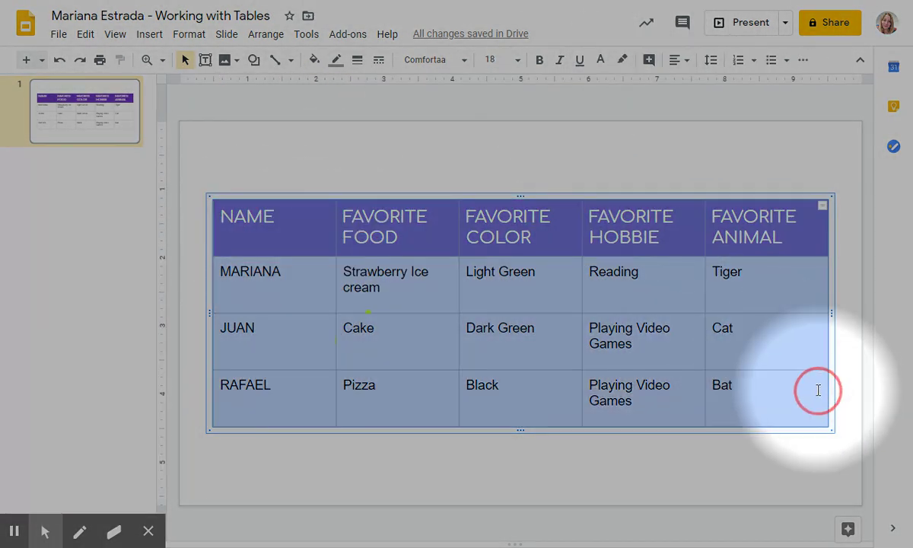
left_click(685, 61)
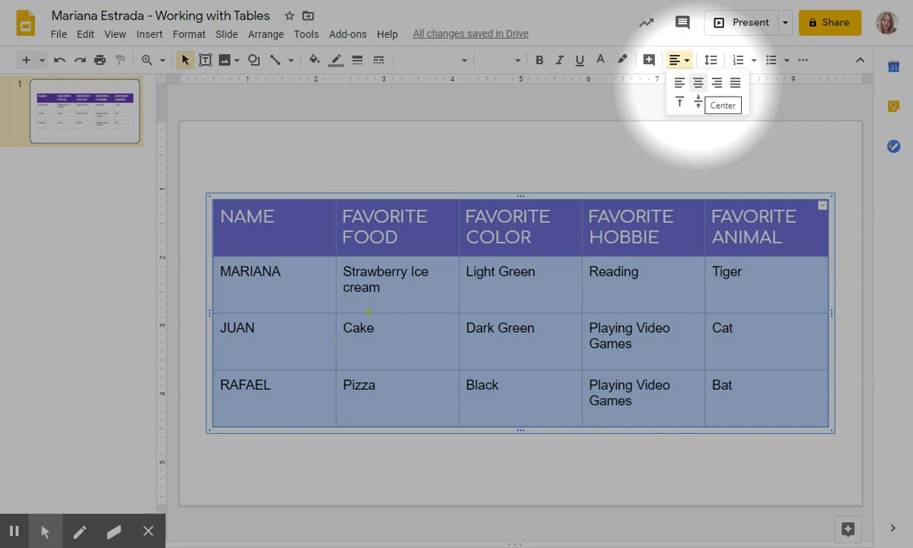
left_click(697, 82)
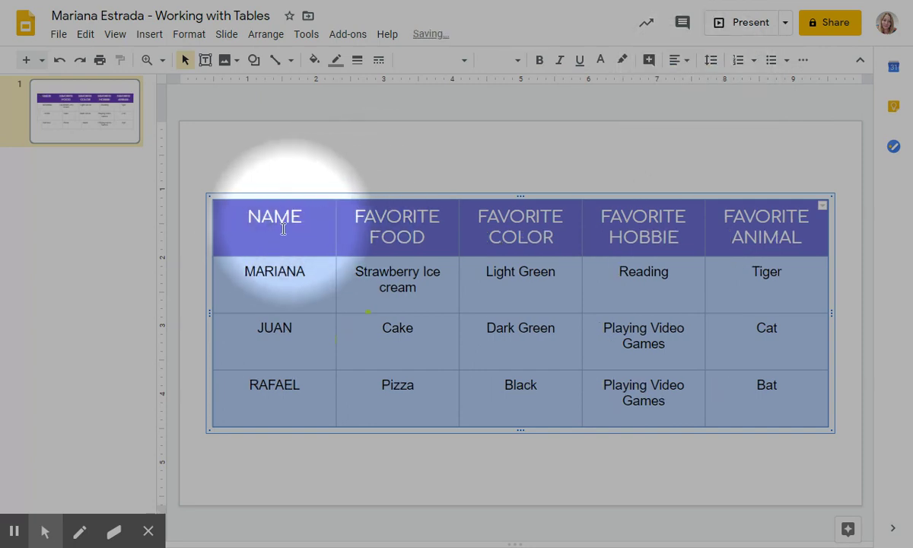
left_click(674, 68)
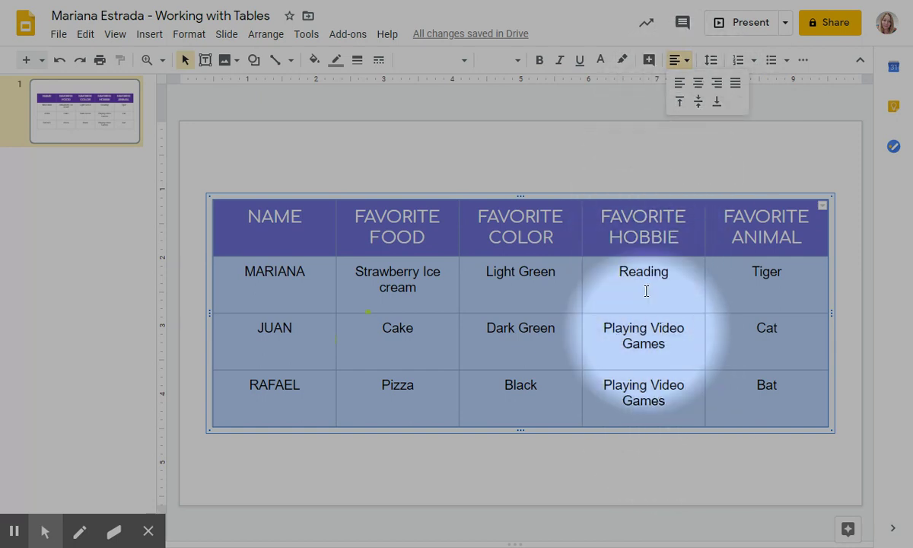
left_click(699, 103)
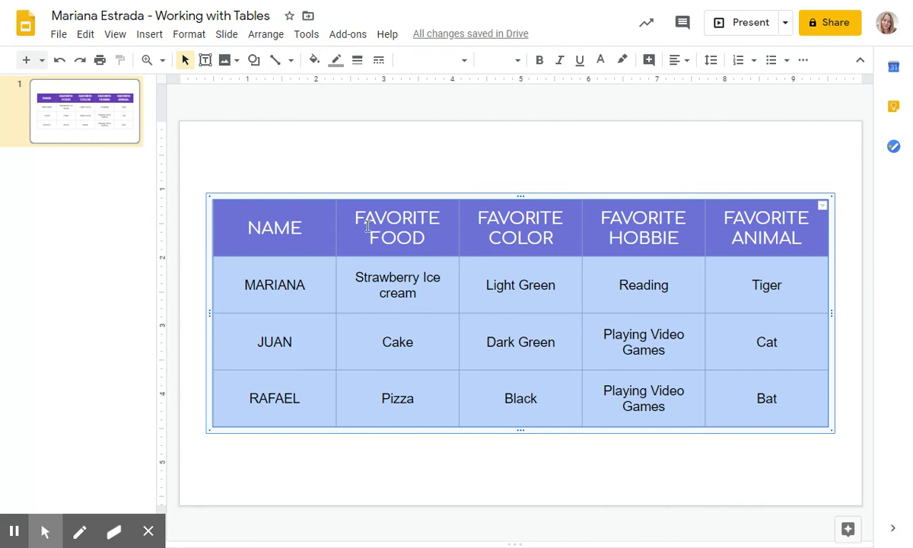
left_click(401, 169)
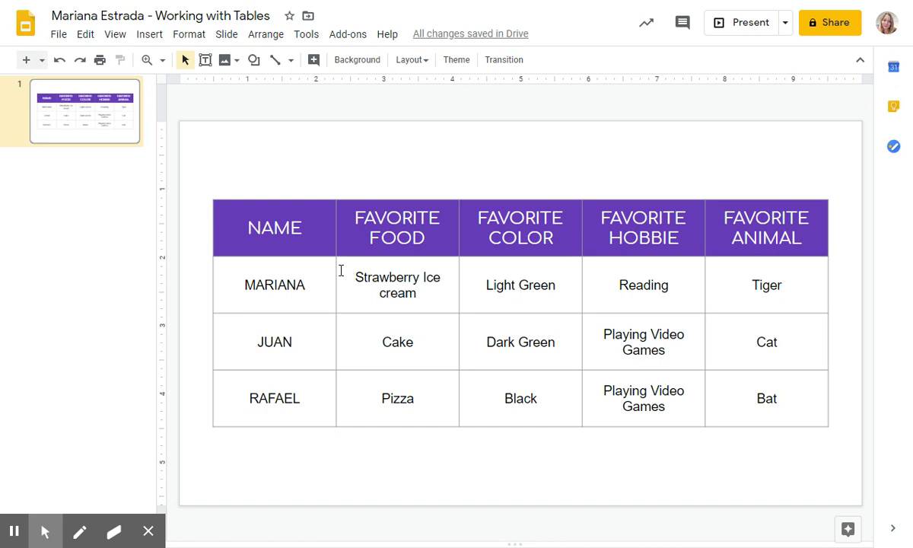
Select every table cell, from the NAME header to the Bat cell.
key("alt+e")
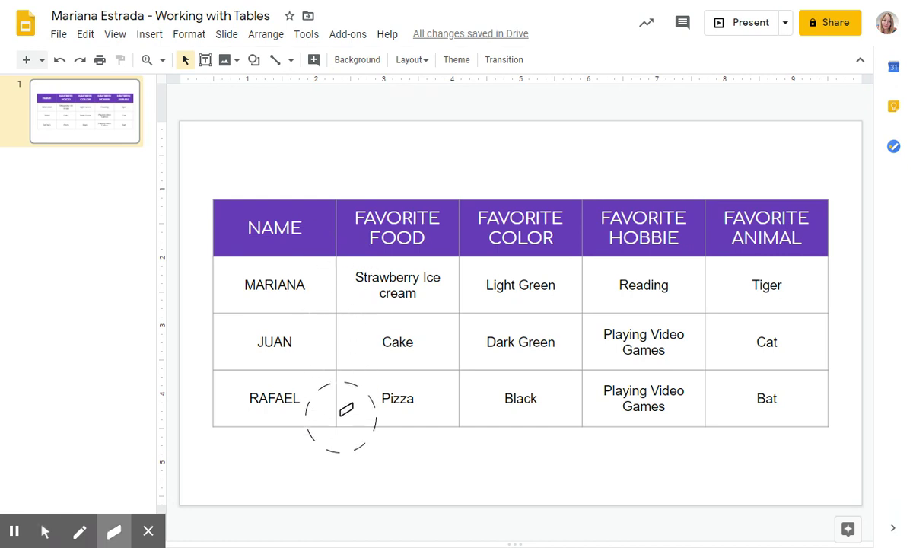
key("alt+m")
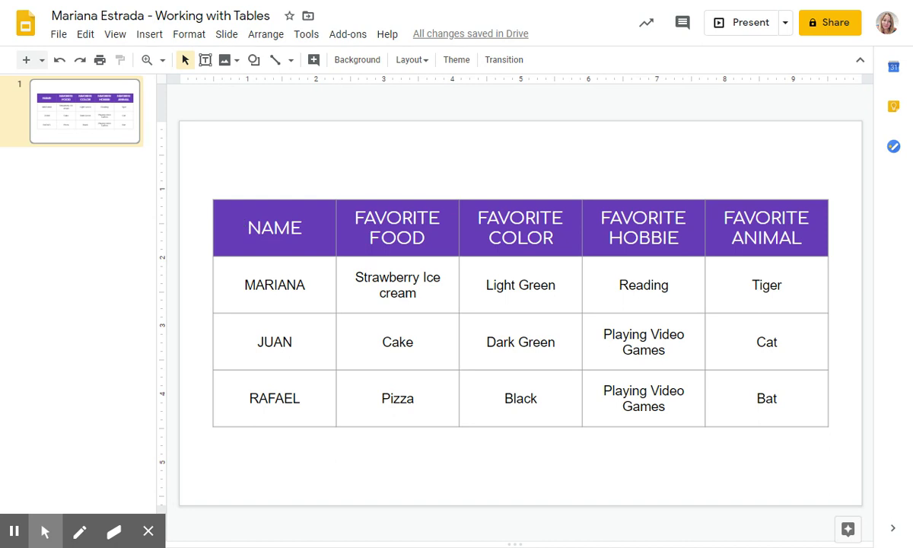
left_click_drag(275, 227, 750, 408)
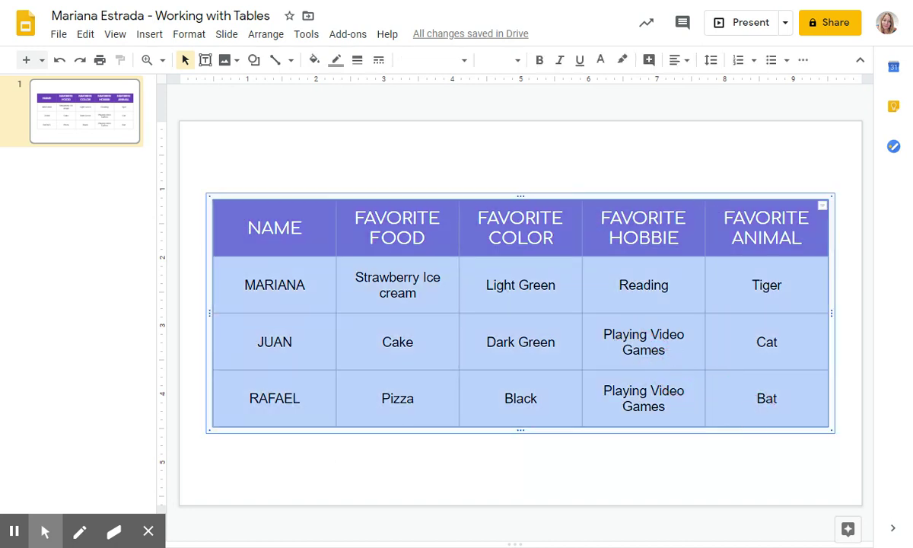
left_click(410, 278)
left_click_drag(357, 266, 446, 293)
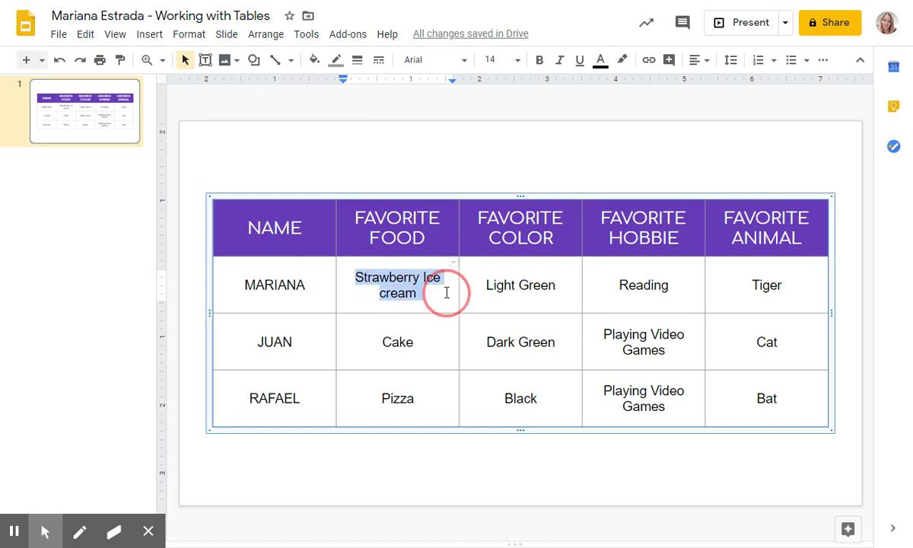
left_click_drag(262, 224, 745, 396)
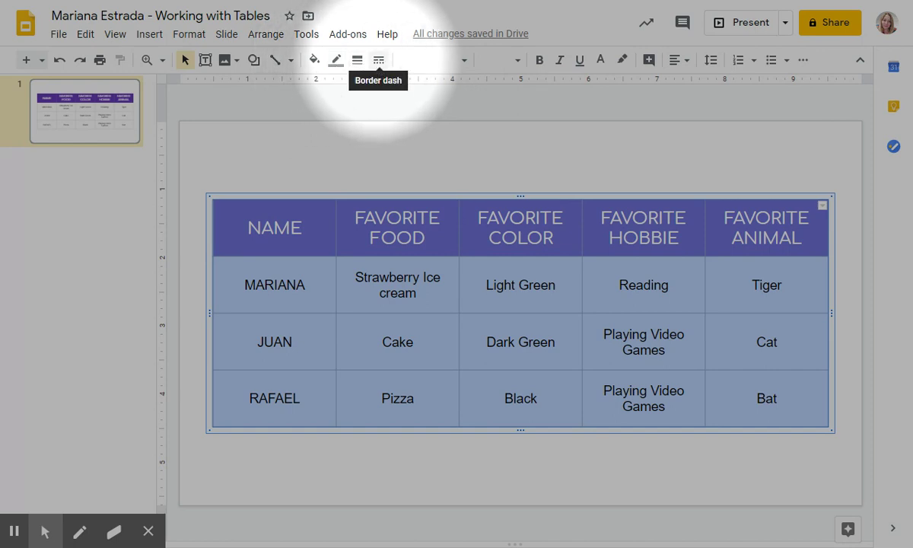
left_click(335, 59)
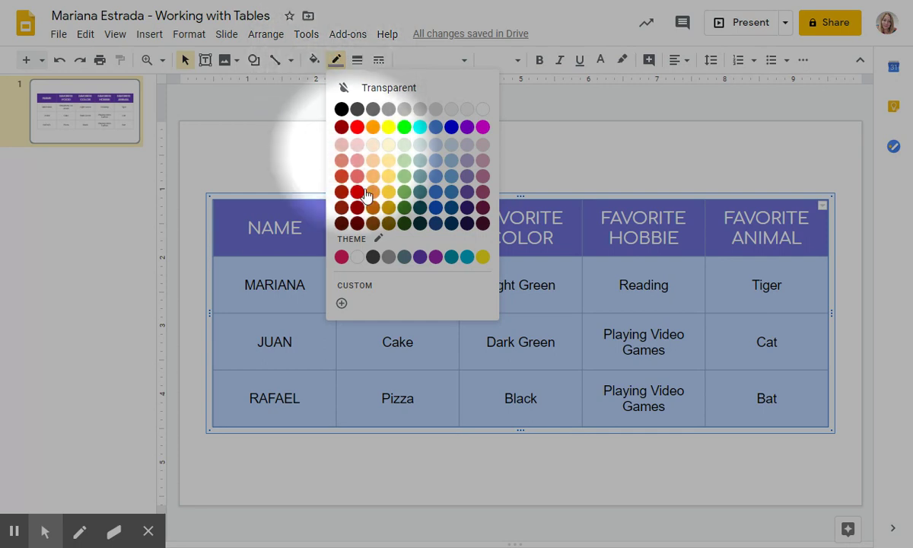
left_click(466, 258)
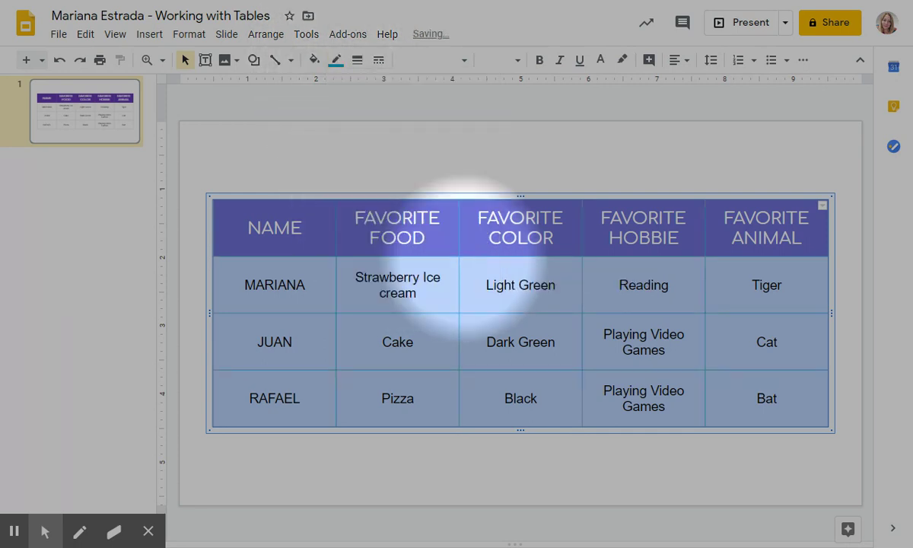
left_click(362, 65)
left_click(378, 154)
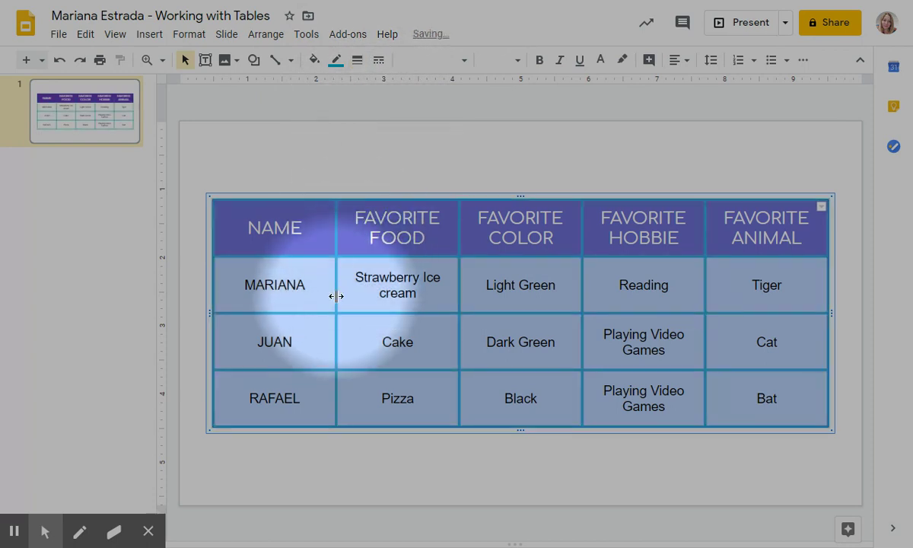
left_click(378, 60)
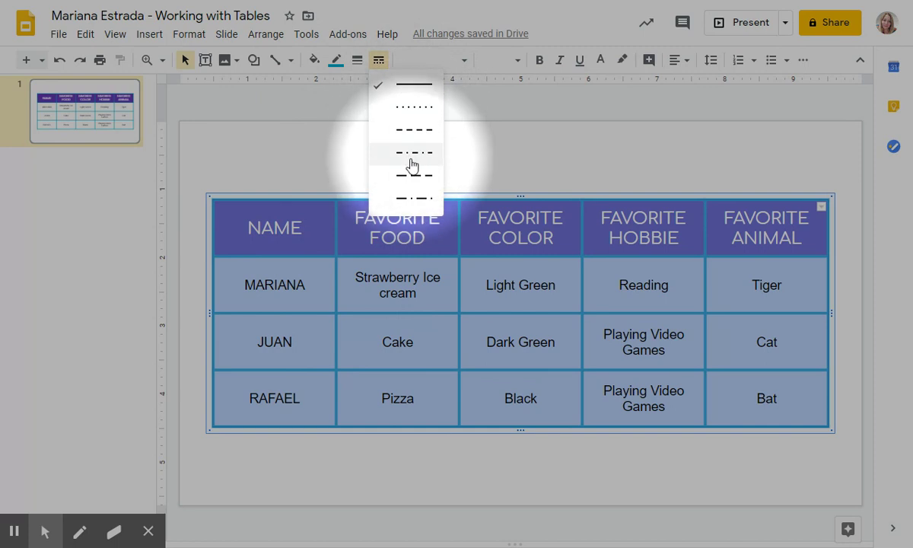
left_click(416, 109)
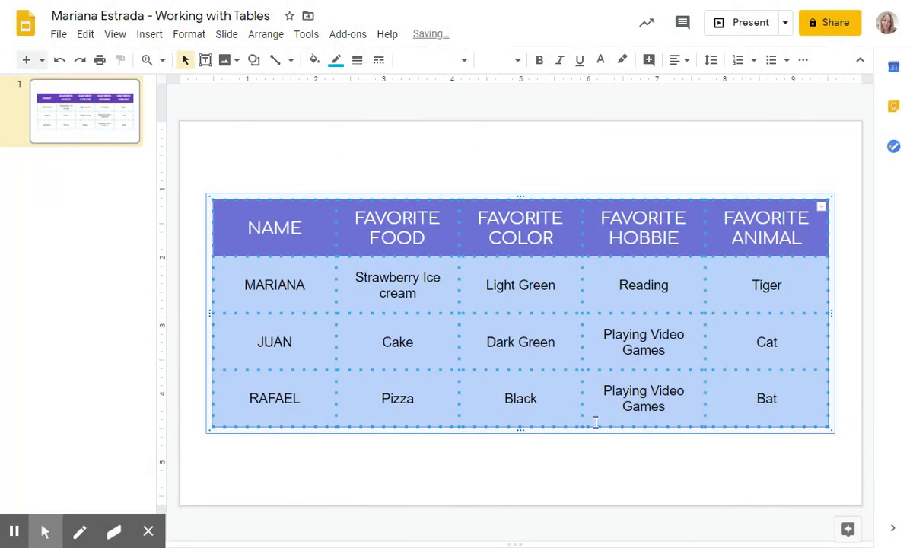
left_click(552, 431)
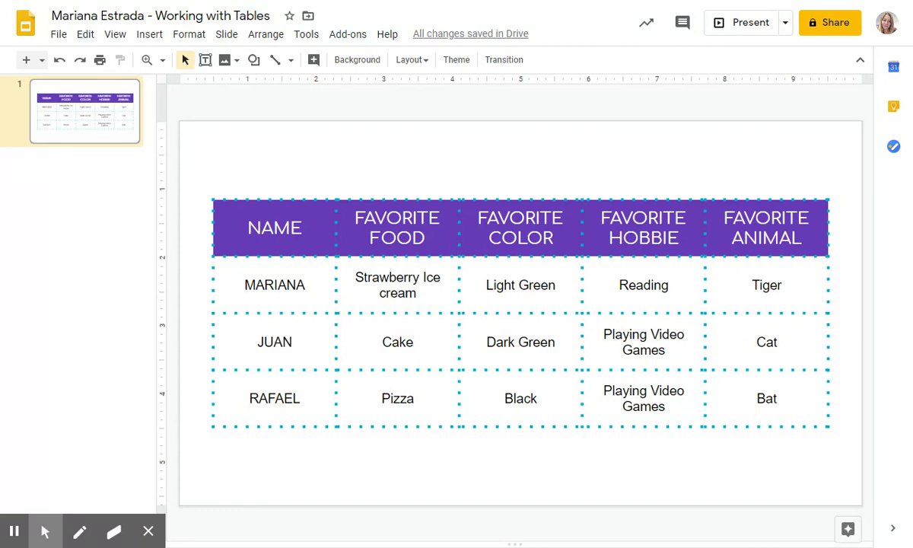
left_click(79, 530)
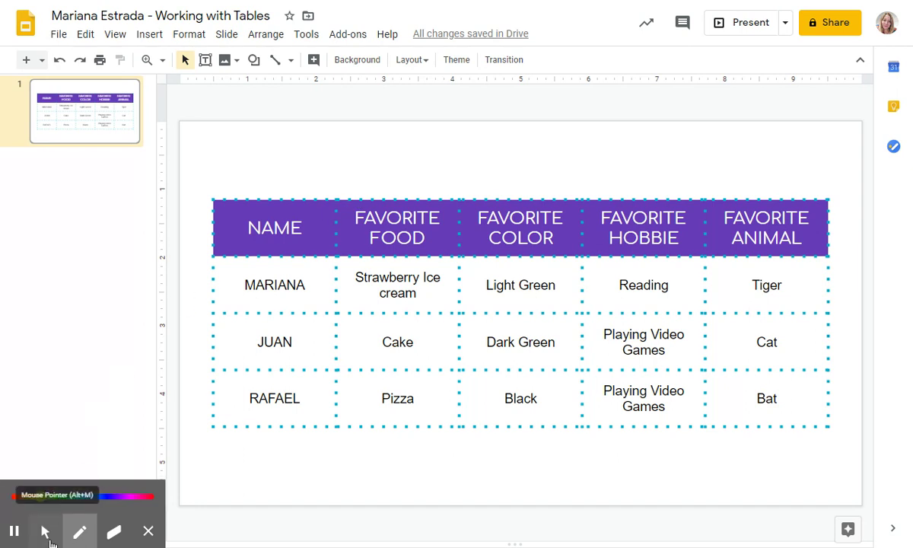
left_click(48, 534)
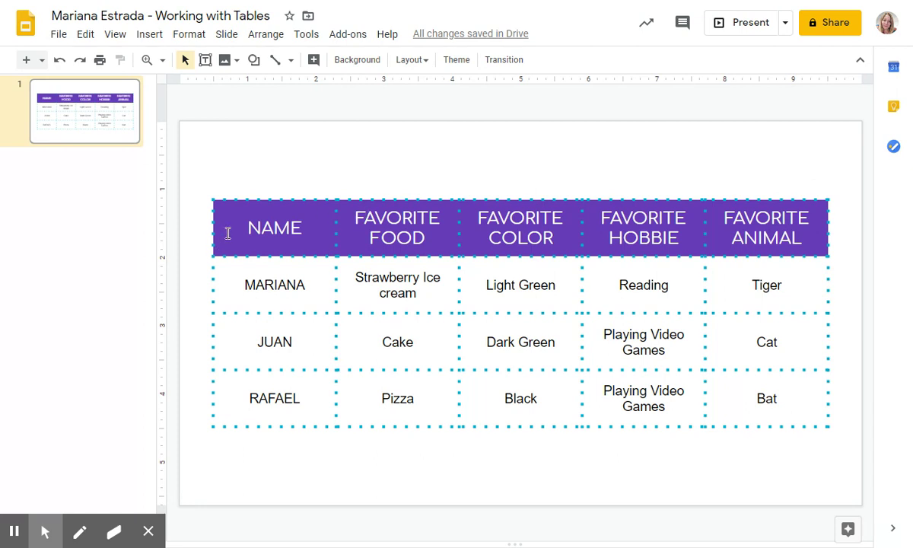
Insert an empty row above the table's header row.
left_click(724, 227)
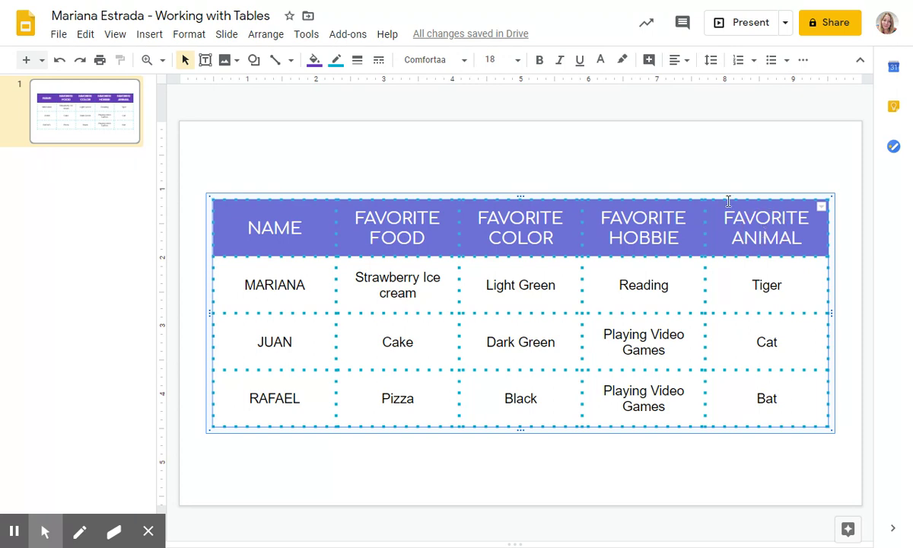
left_click(191, 35)
mouse_move(240, 165)
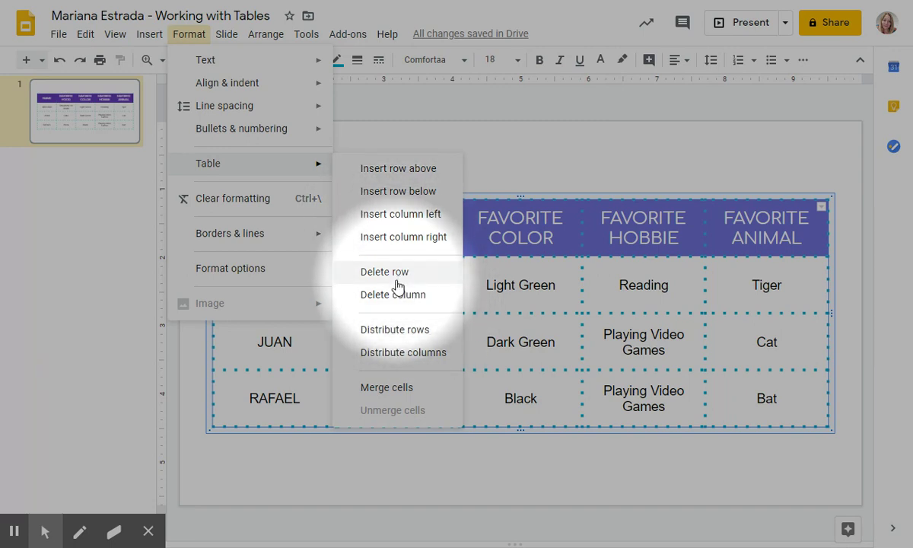
left_click(389, 175)
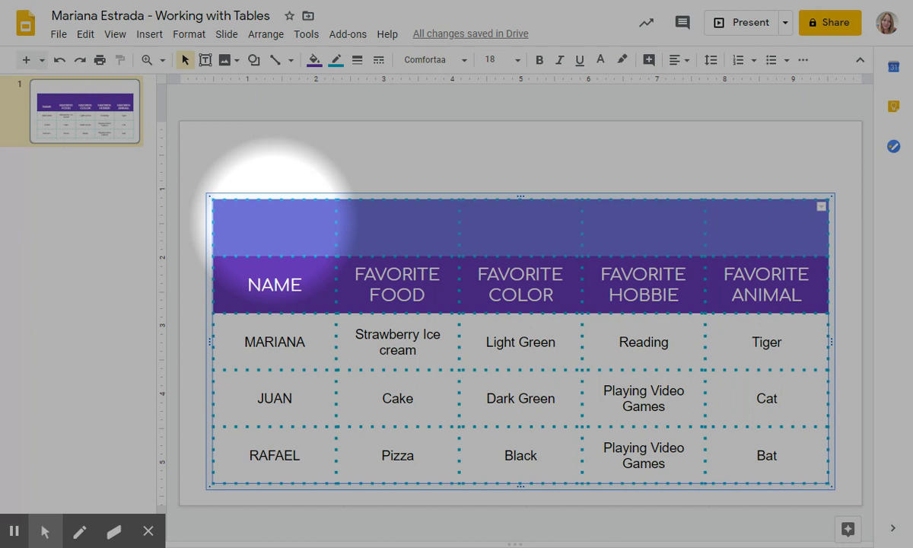
Merge the new top row's cells into one full-width cell.
mouse_move(331, 210)
left_mouse_down()
mouse_move(693, 230)
mouse_move(769, 246)
left_mouse_up()
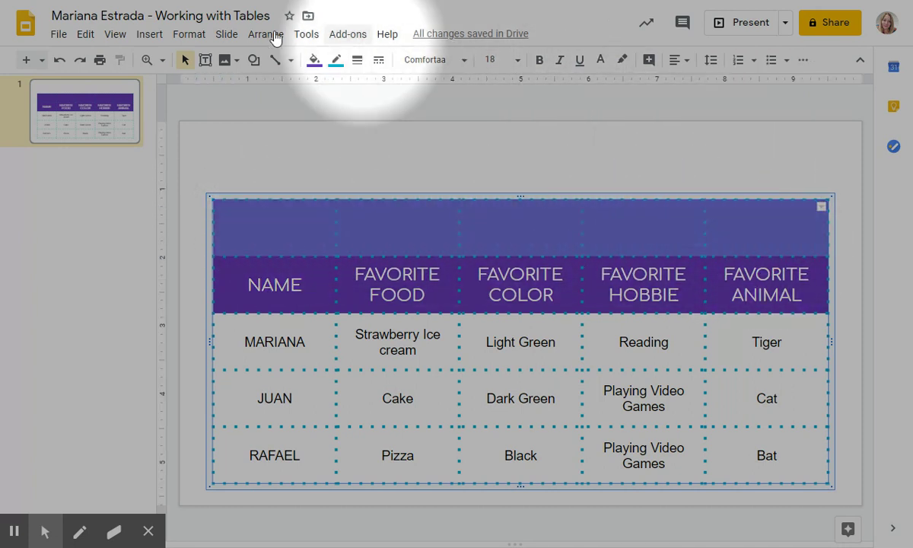
left_click(186, 36)
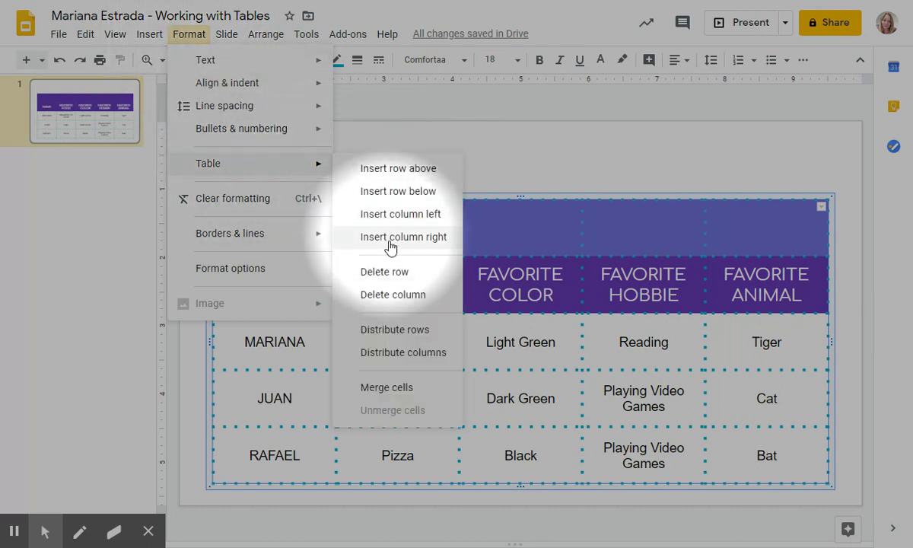
left_click(389, 394)
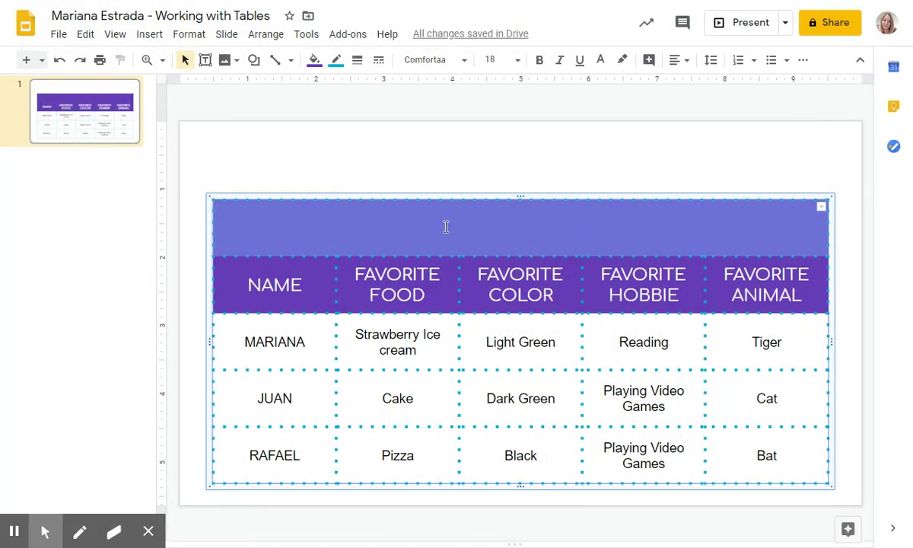
left_click(395, 225)
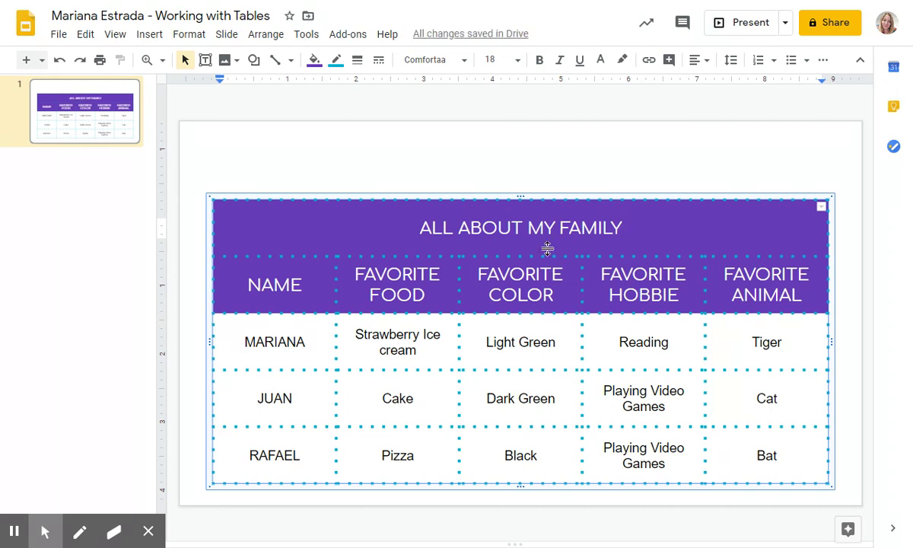
Make the 'ALL ABOUT MY FAMILY' title text bold at size 24.
left_click_drag(405, 228, 628, 217)
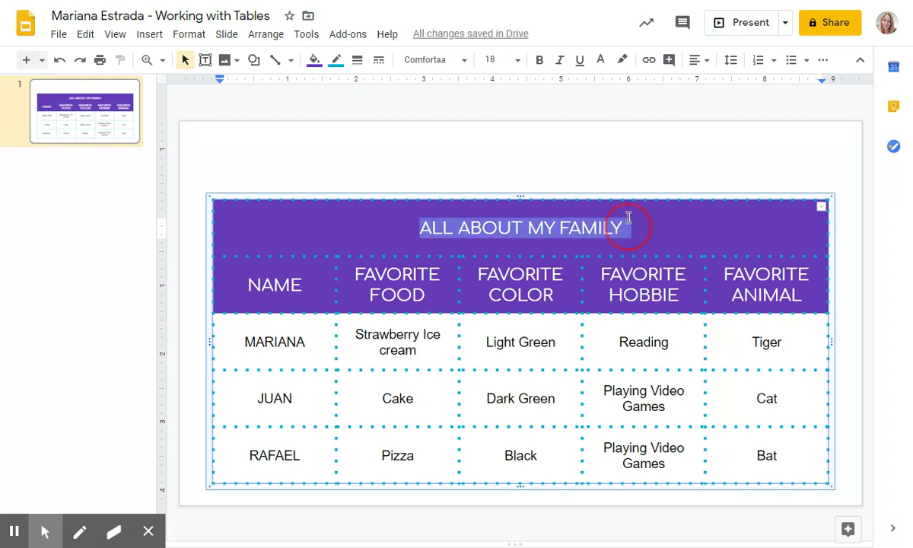
left_click(463, 62)
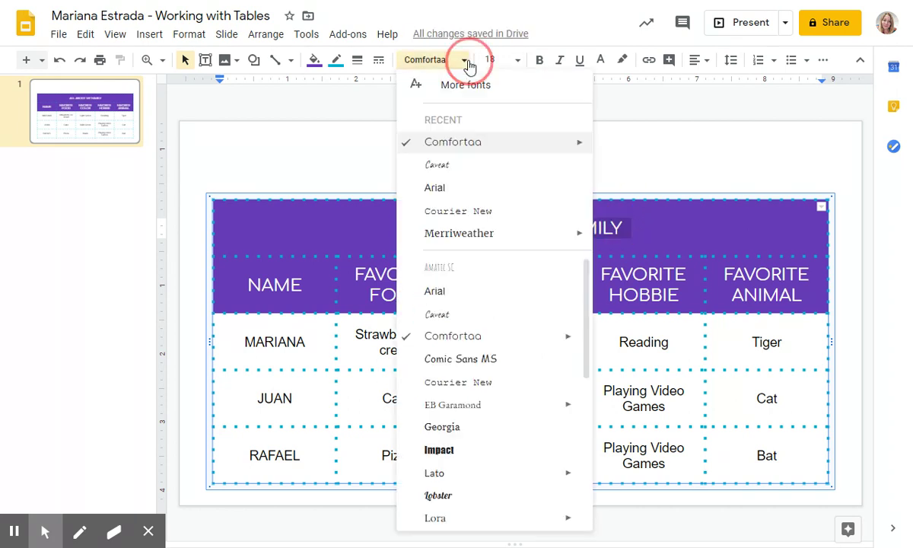
left_click(517, 61)
left_click(494, 290)
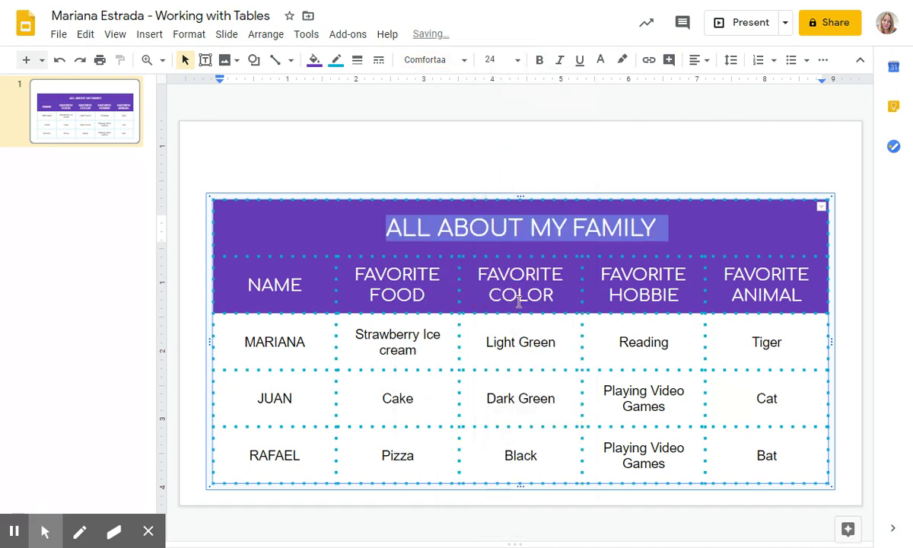
left_click(539, 60)
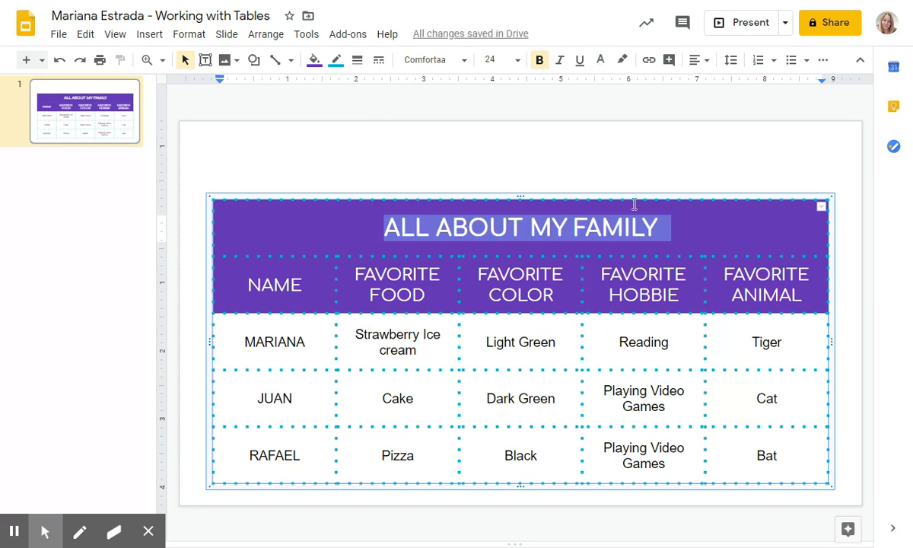
Fill the title cell with cyan.
left_click(313, 61)
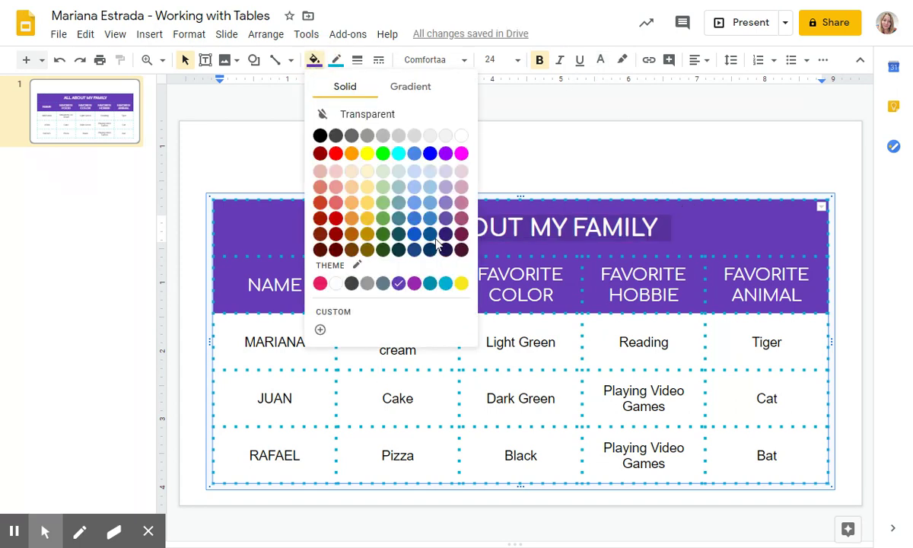
left_click(442, 286)
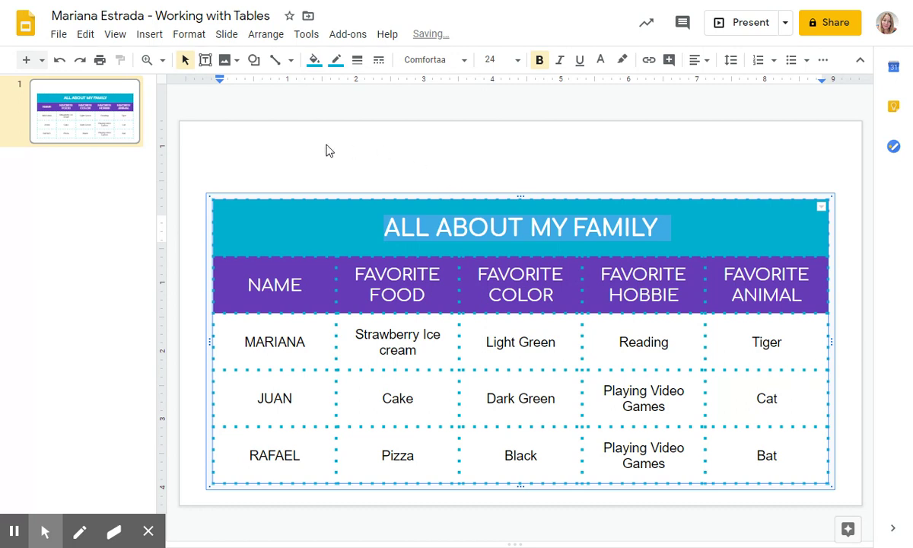
left_click(328, 150)
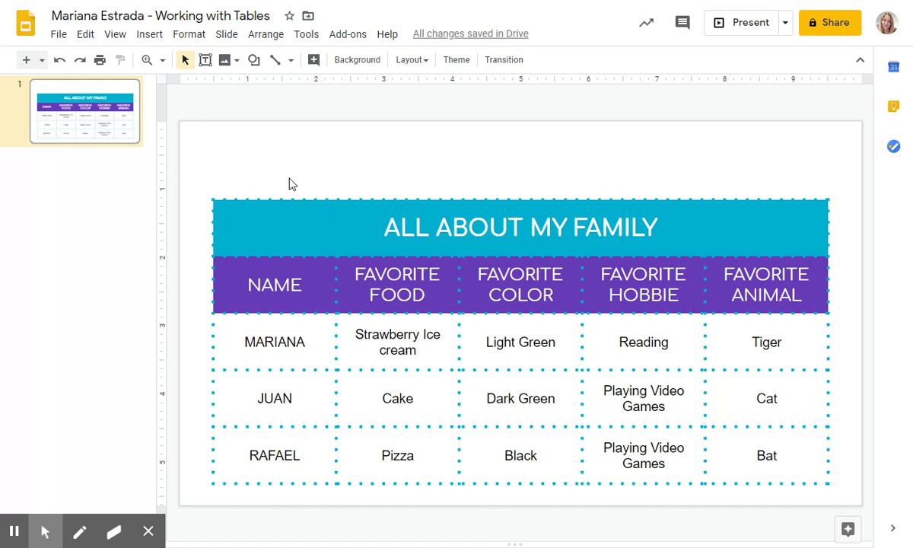
Center the family table on the slide, first horizontally and then vertically, via Arrange > Center on page.
left_click(279, 199)
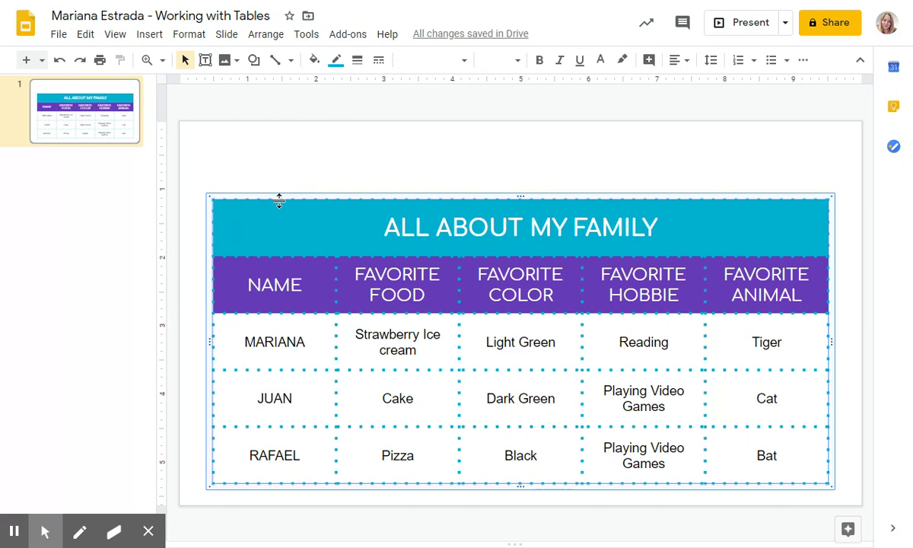
left_click(804, 62)
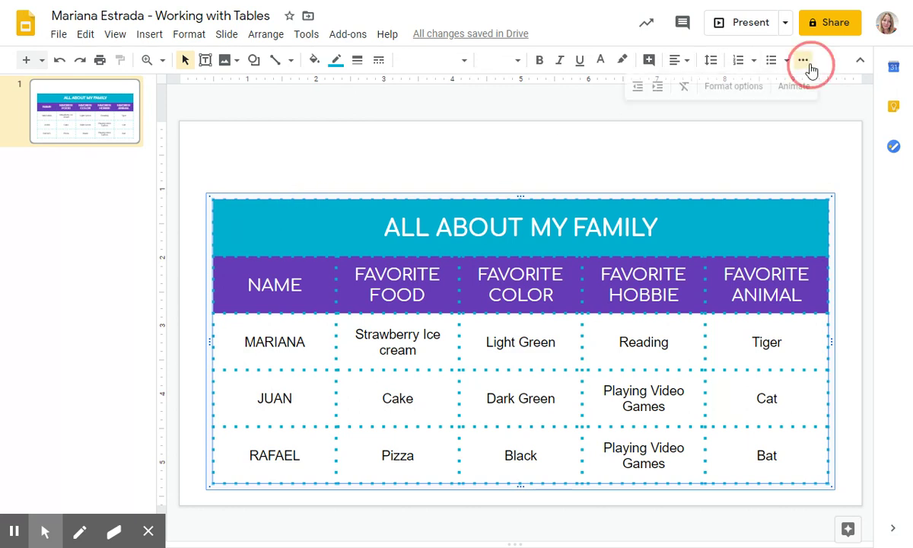
left_click(261, 37)
mouse_move(320, 149)
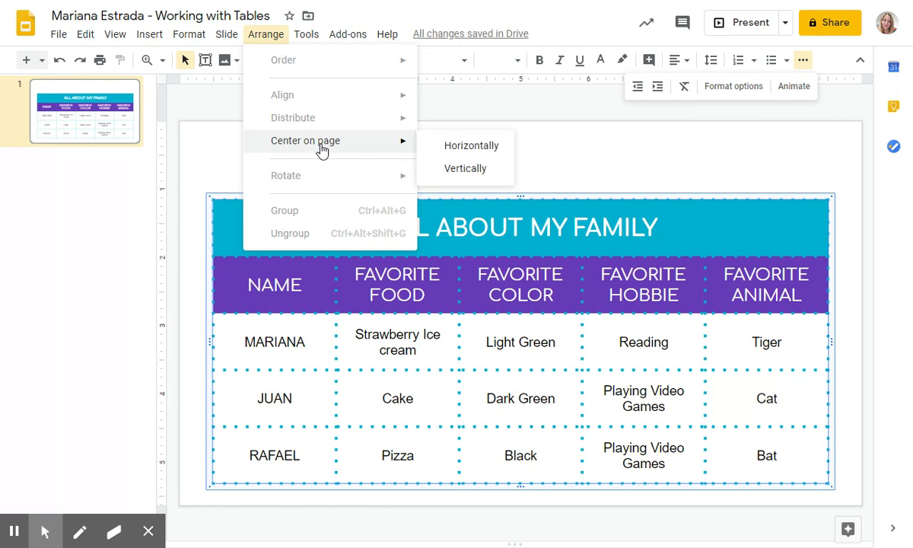
left_click(450, 146)
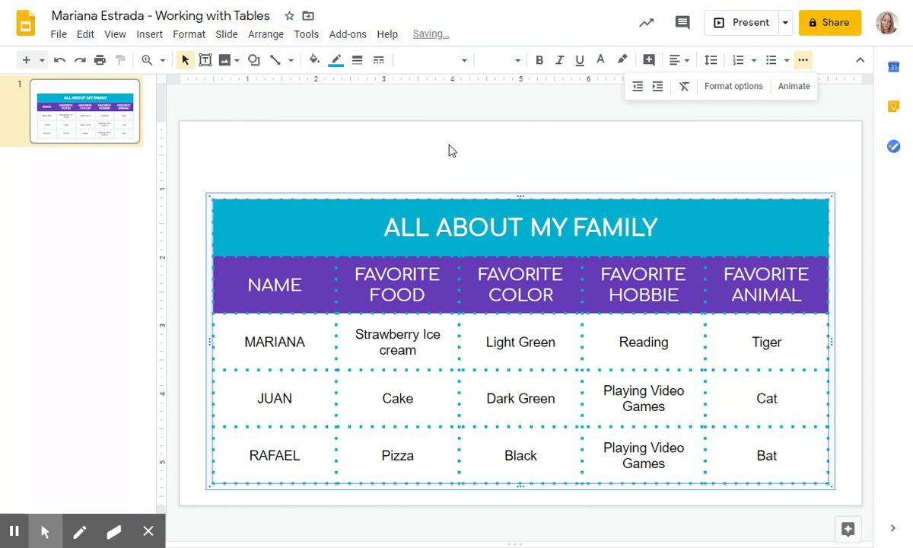
left_click(265, 34)
mouse_move(339, 141)
left_click(447, 169)
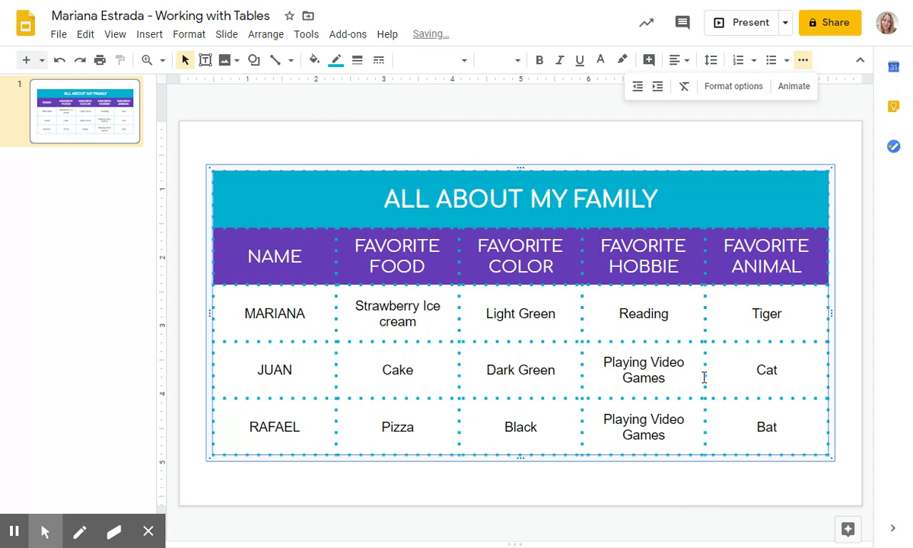